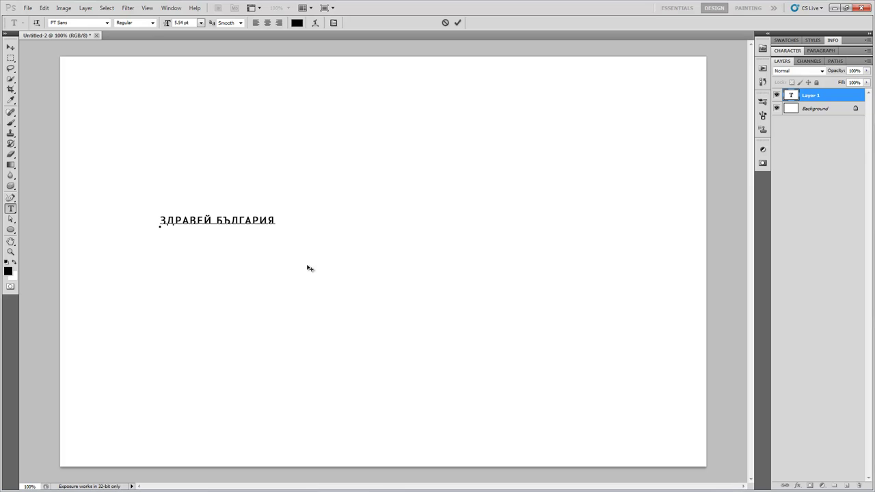
Commit the ЗДРАВЕЙ БЪЛГАРИЯ text, scale it proportionally to more than three times its size and shift it slightly on the canvas
key(ctrl+Return)
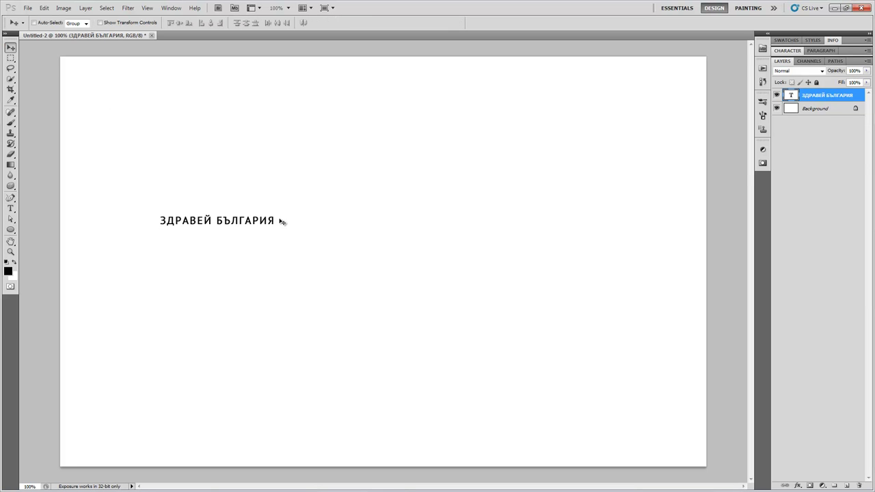
key(ctrl+t)
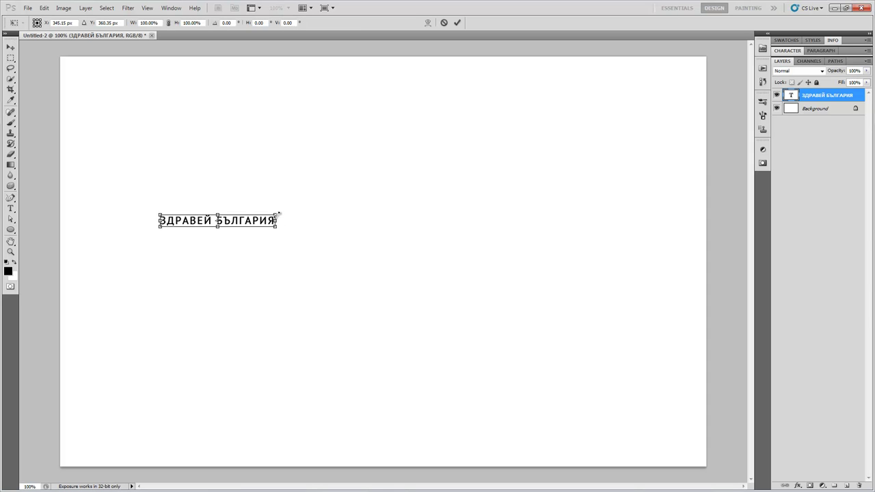
drag(278, 214, 344, 168)
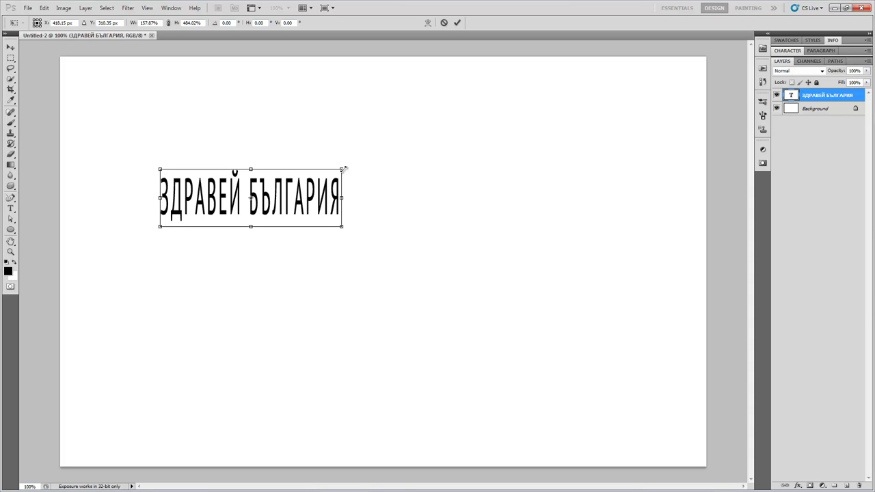
drag(344, 169, 520, 119)
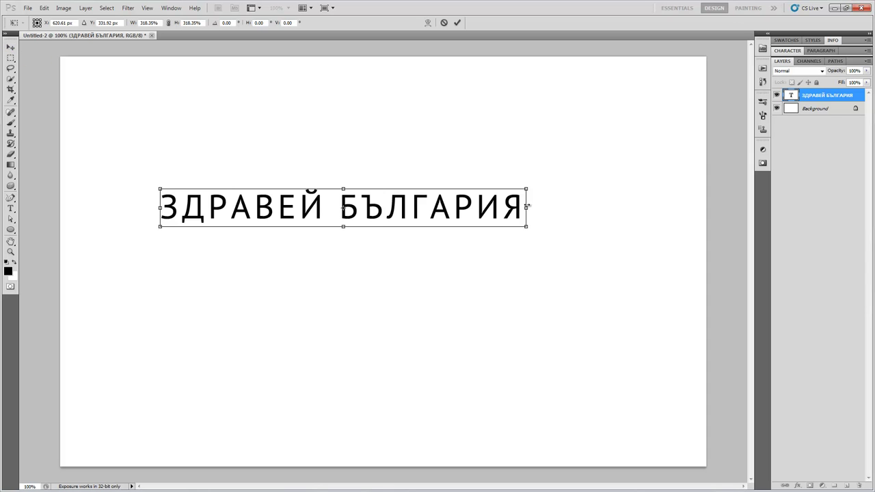
mouse_move(530, 189)
mouse_down()
mouse_move(485, 175)
mouse_move(540, 172)
mouse_move(521, 171)
mouse_move(537, 174)
mouse_move(517, 181)
mouse_up()
key(Escape)
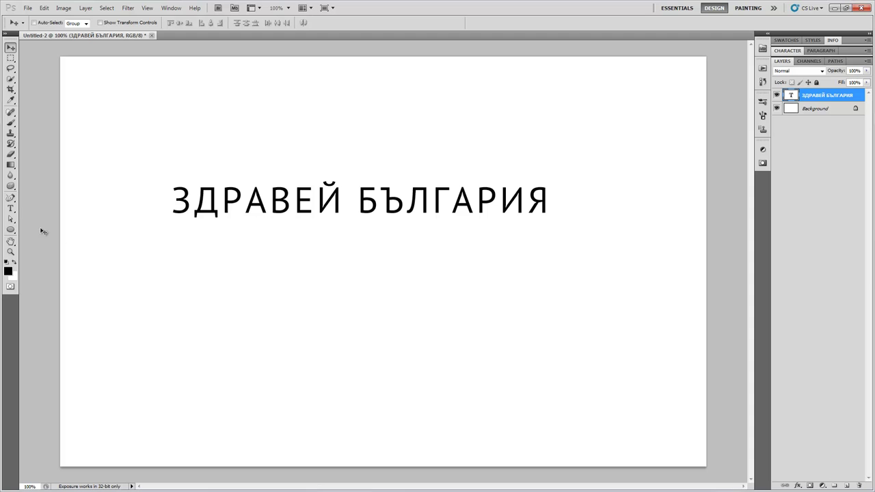
Switch to the Direct Selection tool and convert the ЗДРАВЕЙ БЪЛГАРИЯ text layer to a shape
click(11, 218)
click(34, 227)
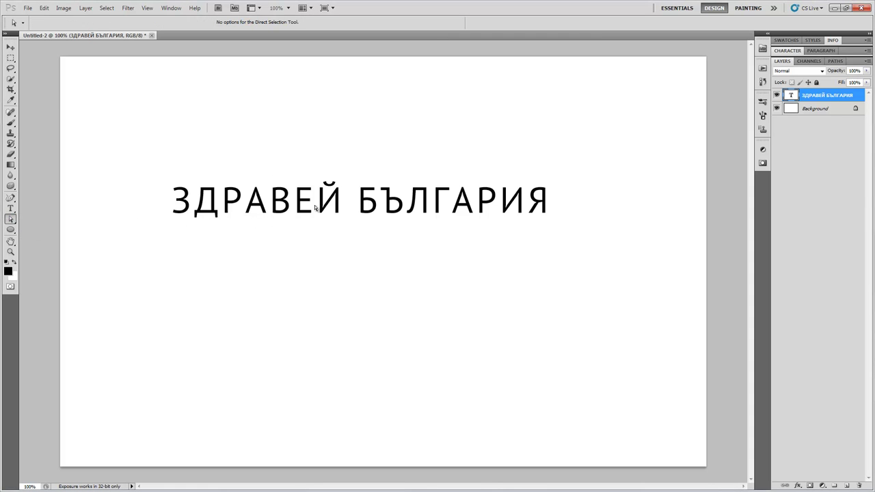
click(88, 13)
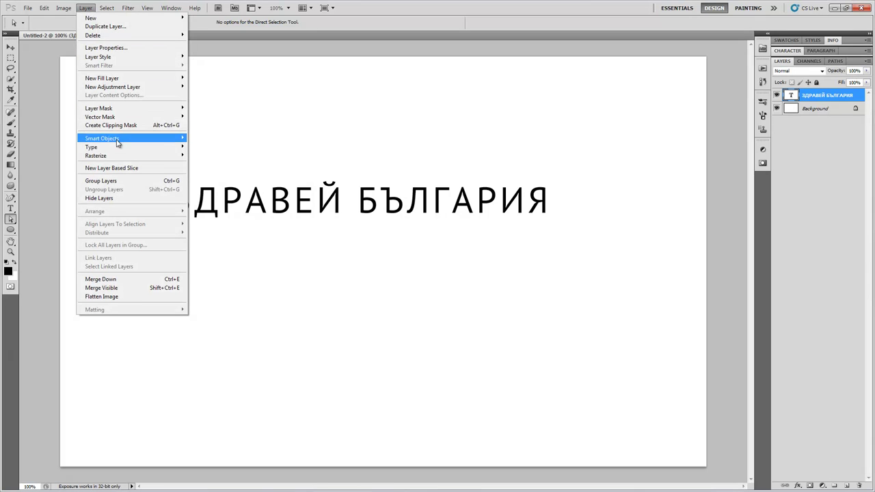
mouse_move(120, 148)
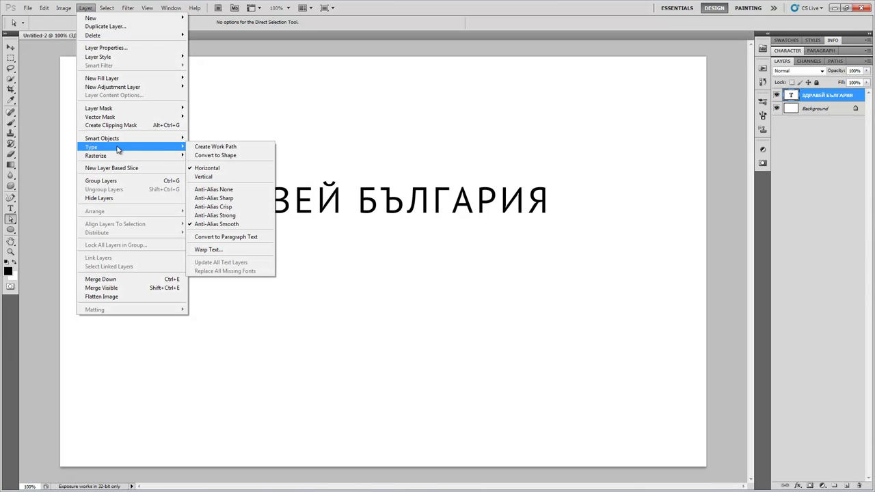
click(228, 156)
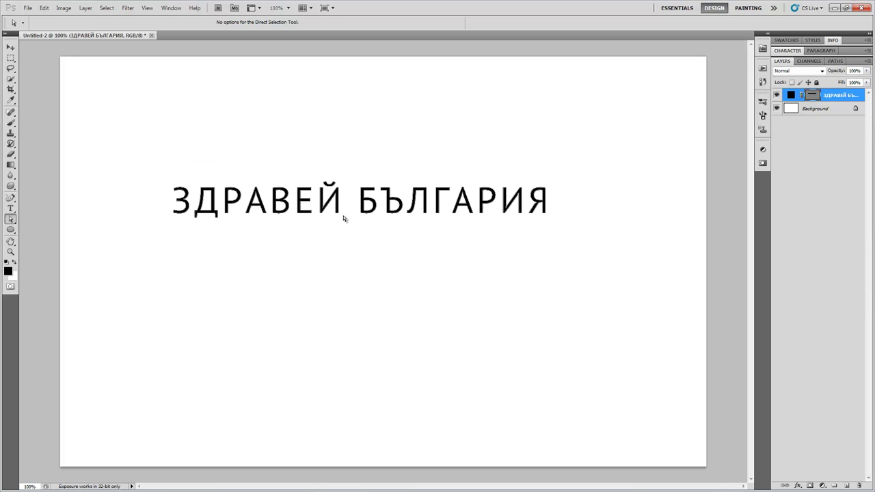
Lengthen the right stem of the letter Й well below the baseline by moving its two bottom anchor points straight down
key(z)
drag(336, 199, 336, 199)
click(11, 218)
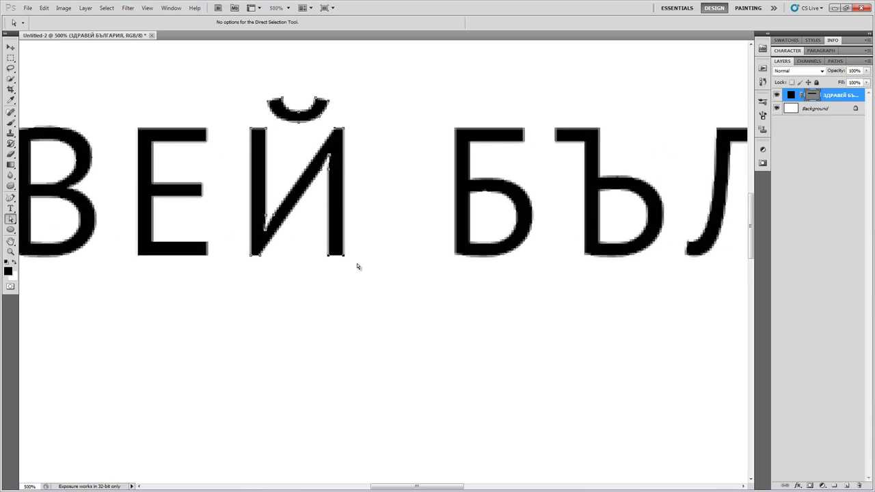
key(Down)
key(Down)
key(Down)
key(Down)
key(Down)
key(Down)
key(Down)
key(Down)
key(Down)
key(Down)
key(Down)
key(Down)
key(Down)
key(Down)
key(Down)
key(Down)
key(Down)
key(Down)
key(Down)
key(Down)
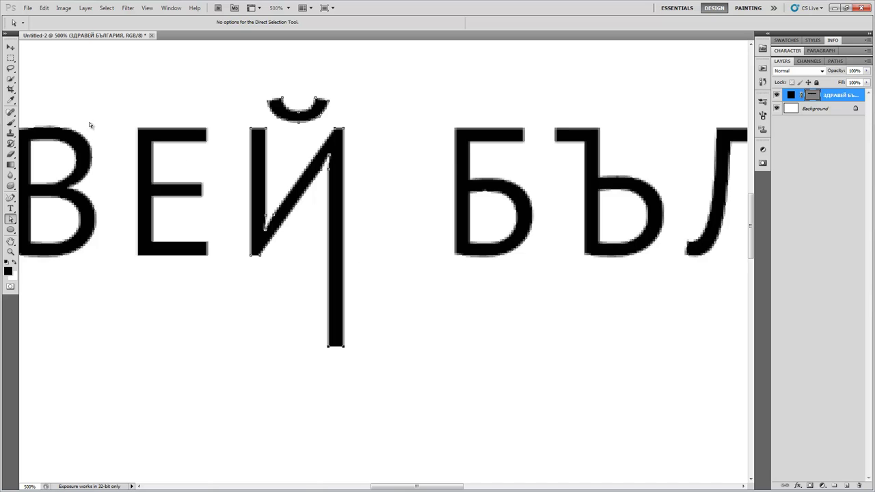
key(z)
alt+click(410, 199)
alt+click(410, 199)
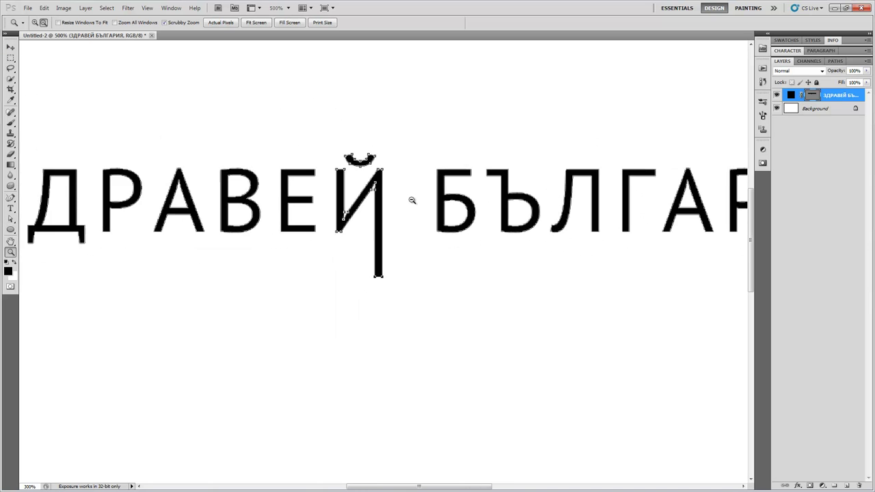
alt+click(411, 200)
alt+click(411, 199)
click(10, 48)
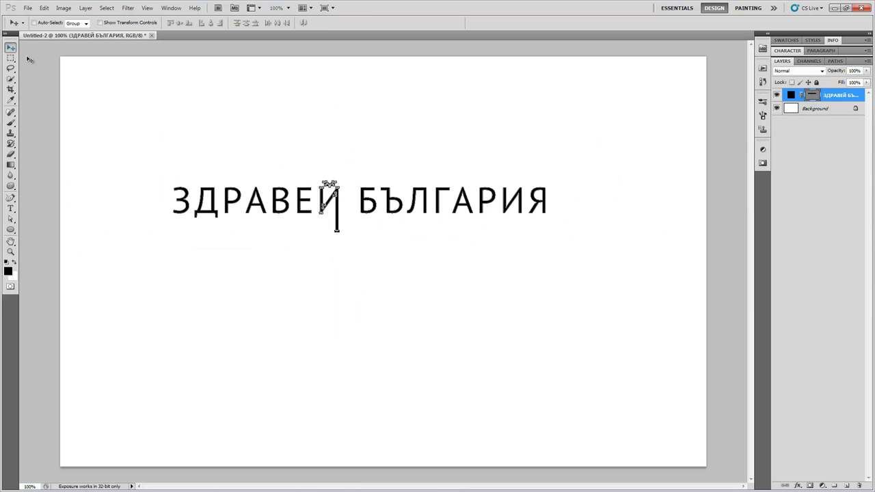
key(ctrl+t)
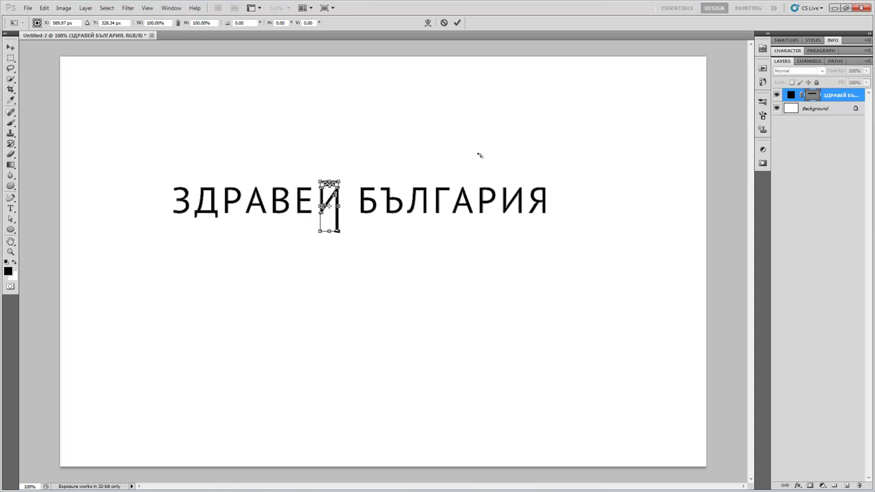
key(Return)
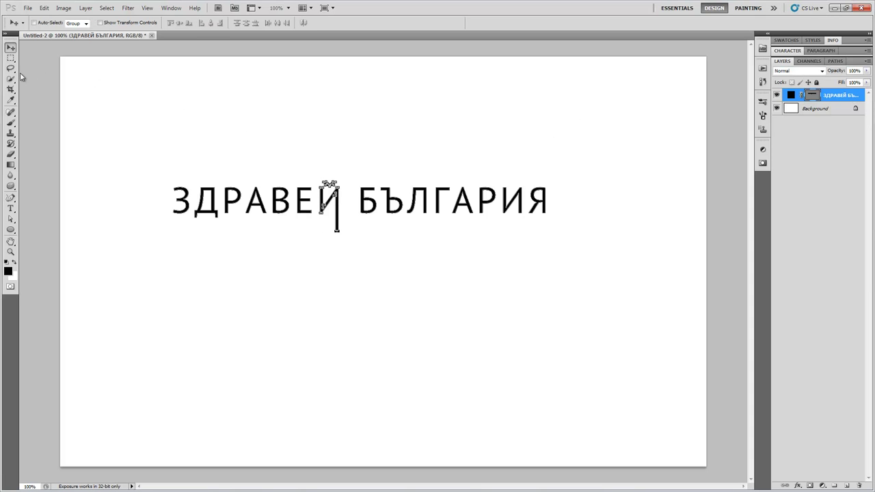
Select all the letter shapes and warp them together, bulging the middle up and down and the two ends outward
drag(10, 219, 41, 217)
click(152, 155)
drag(153, 155, 657, 280)
click(658, 280)
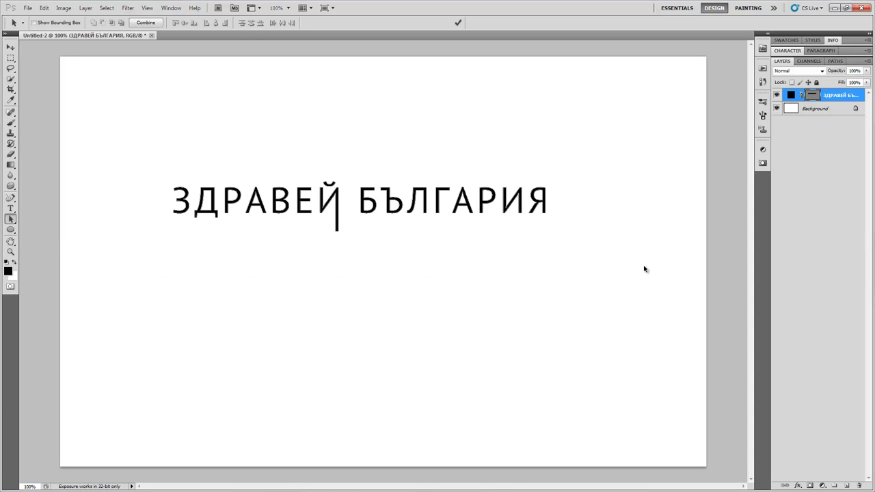
key(ctrl+t)
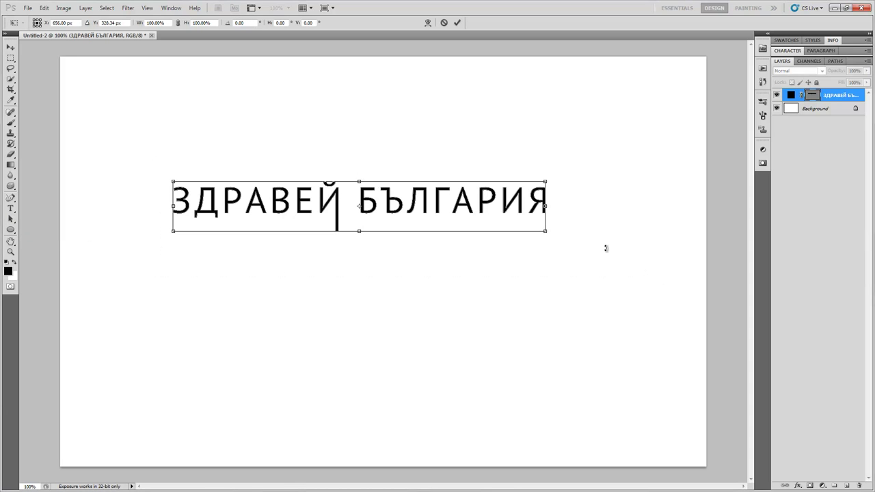
click(428, 23)
drag(384, 192, 379, 234)
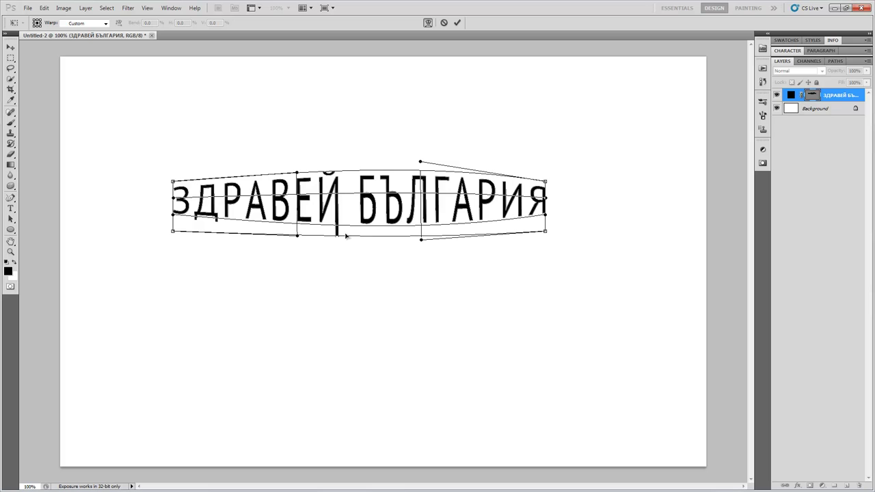
drag(250, 191, 315, 189)
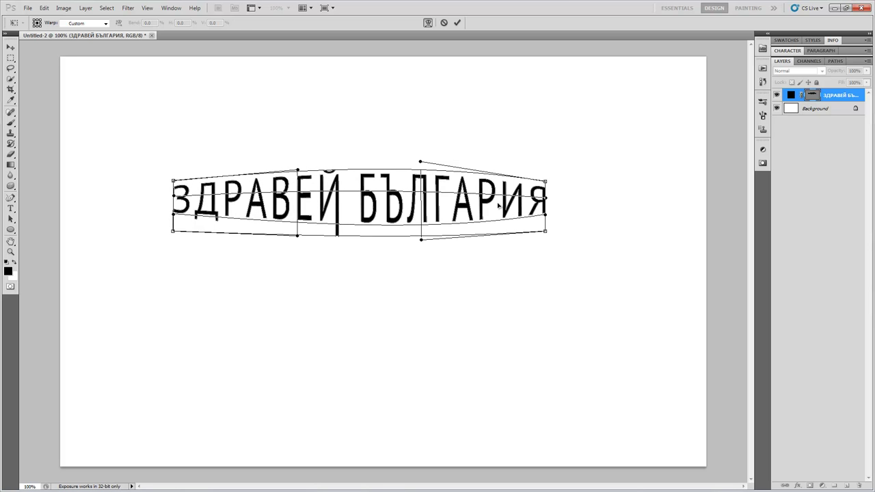
drag(534, 207, 516, 205)
drag(198, 213, 190, 211)
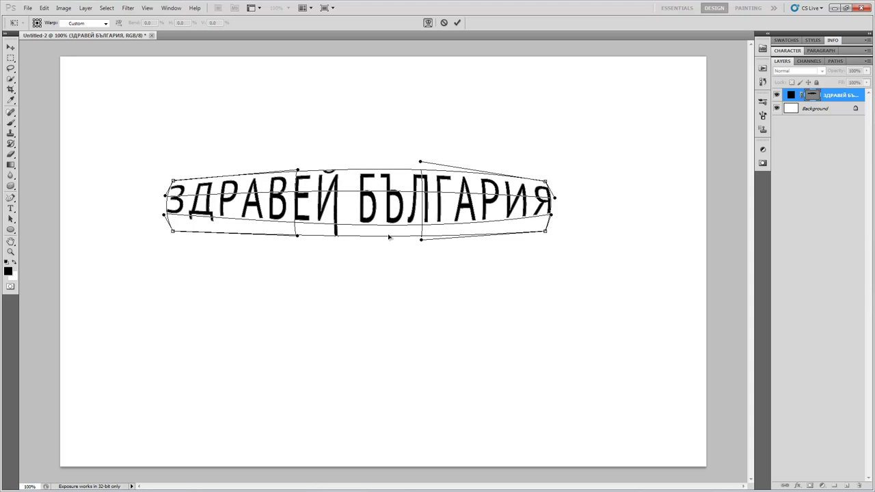
click(10, 47)
click(381, 193)
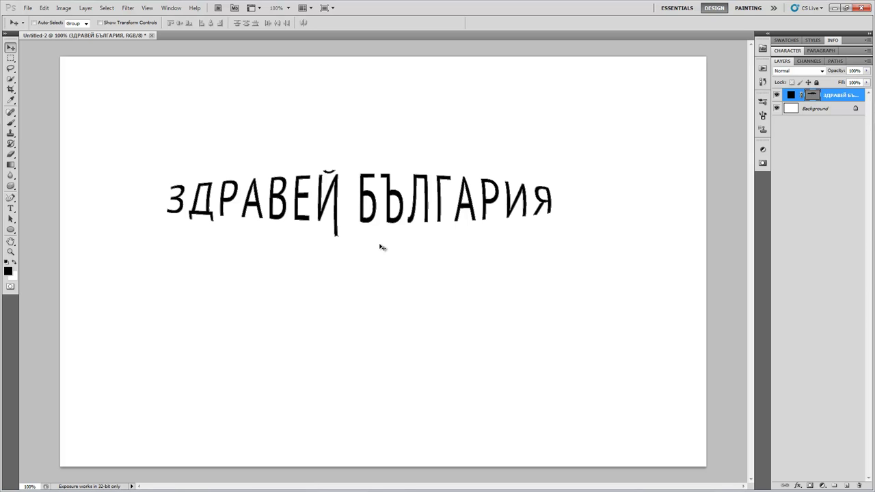
Add a new text line reading ЗДРАВЕЙ БЪЛГАРИЯ below the warped lettering
key(z)
click(367, 187)
key(ctrl+alt+0)
key(t)
click(174, 281)
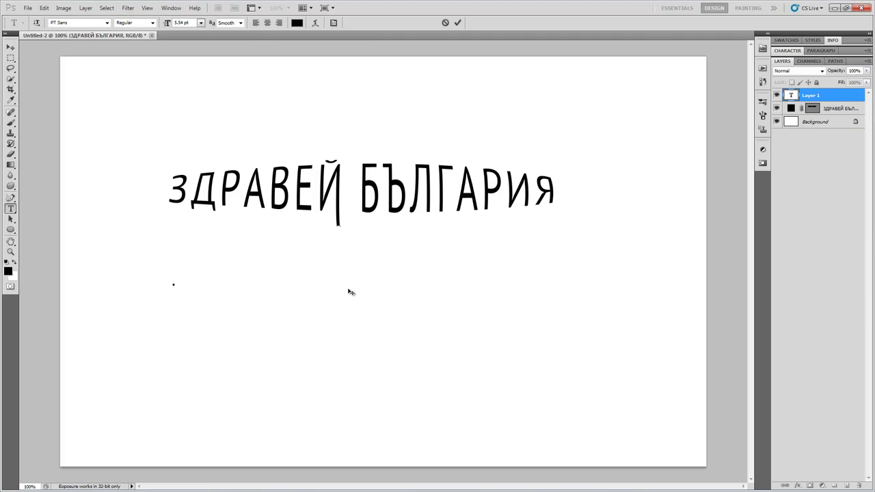
text(ЗДРАВЕЙ БЪЛГАРИ Я)
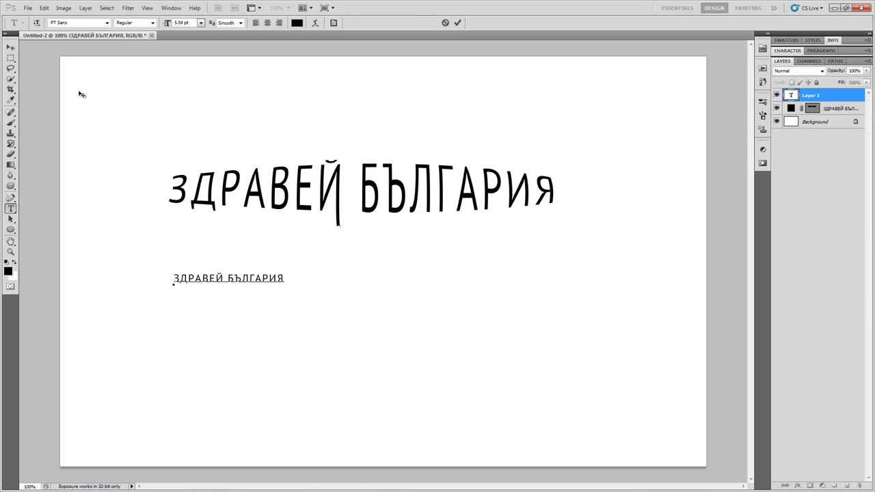
Scale the new text line proportionally to a font size of about 22.6 pt
click(10, 47)
key(ctrl+t)
drag(286, 285, 619, 357)
key(Return)
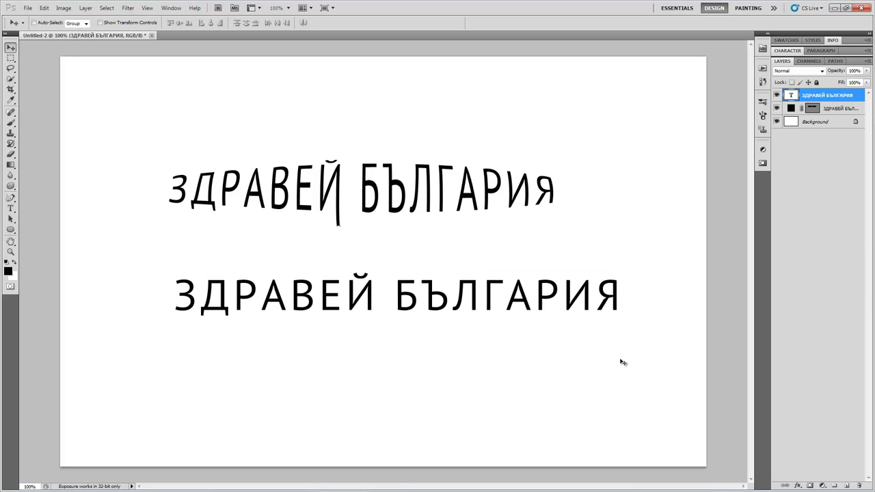
Select the entire lower text line and preview the Arc style on it in Warp Text
click(10, 208)
triple_click(342, 307)
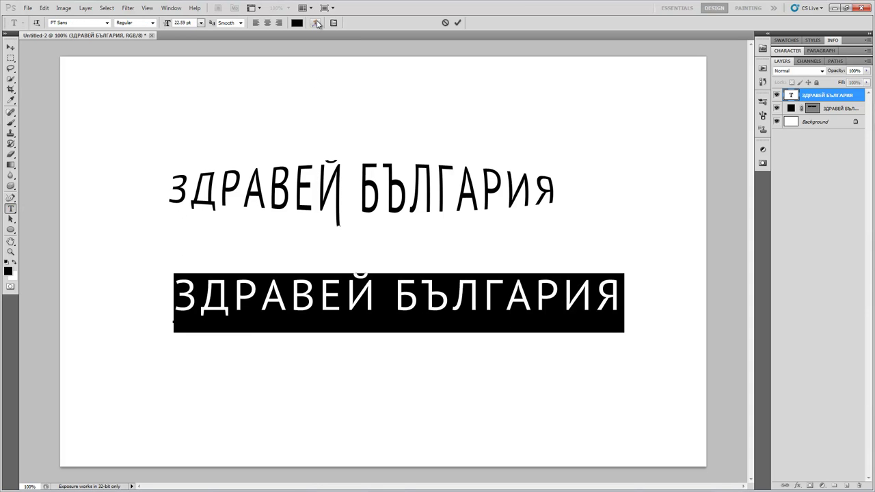
click(317, 24)
click(523, 69)
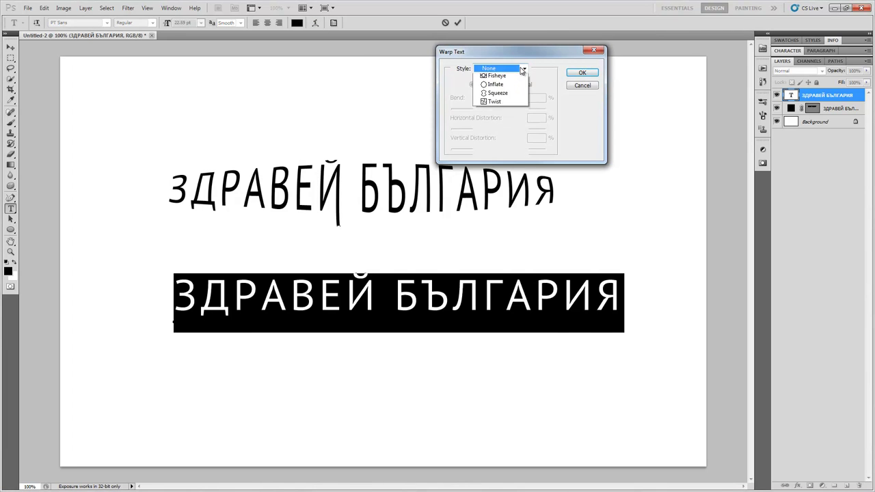
click(502, 102)
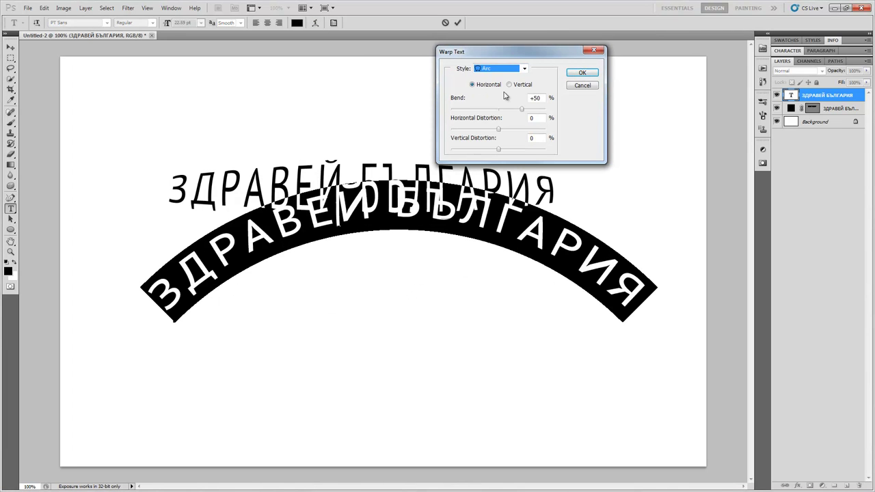
Try the Arch and Shell Upper warp styles on the lower text line
click(523, 69)
click(507, 130)
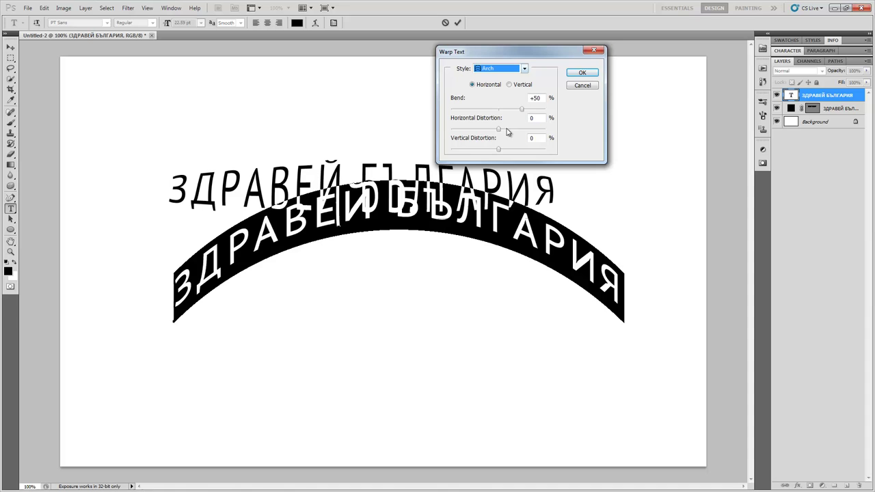
click(523, 69)
click(506, 158)
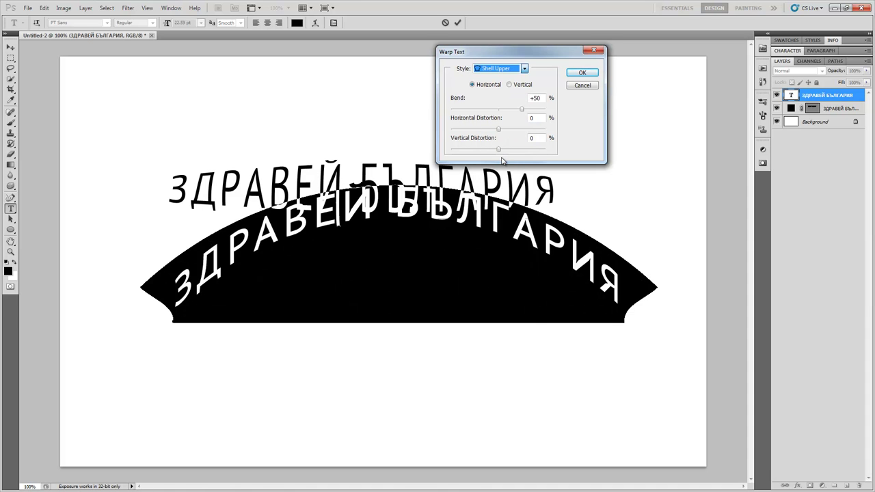
Apply the Fish warp style to the lower text line with bend +47%, horizontal distortion -17% and vertical distortion -11%
click(524, 68)
click(505, 192)
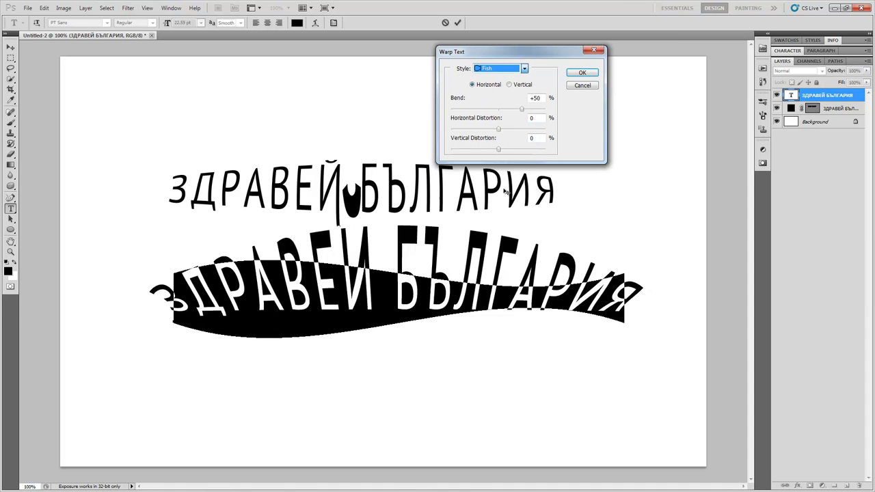
drag(522, 109, 493, 150)
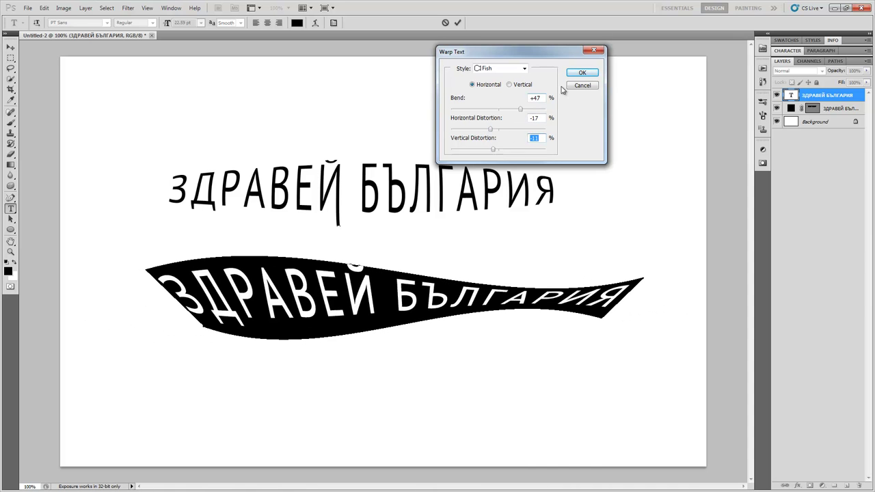
click(582, 72)
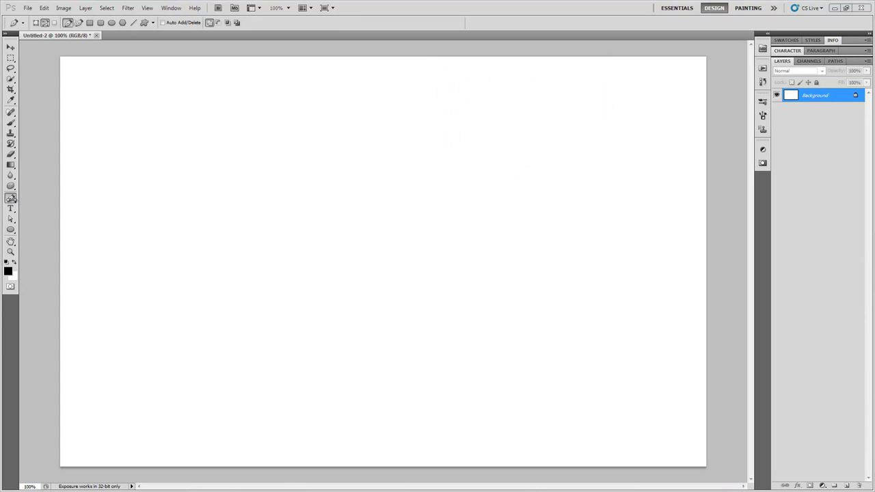
Draw an open wavy path with four anchor points across the middle of the blank canvas using the Pen tool, and activate the Type tool
drag(11, 199, 14, 198)
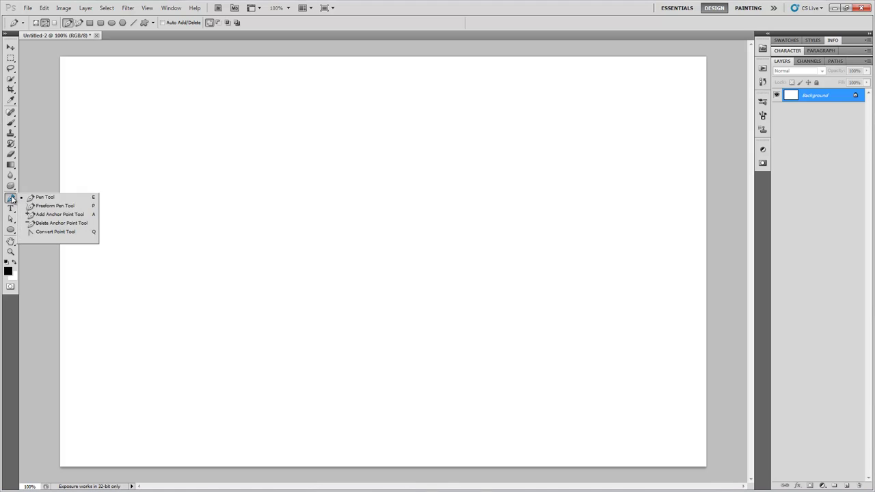
click(34, 197)
click(177, 284)
drag(226, 256, 263, 267)
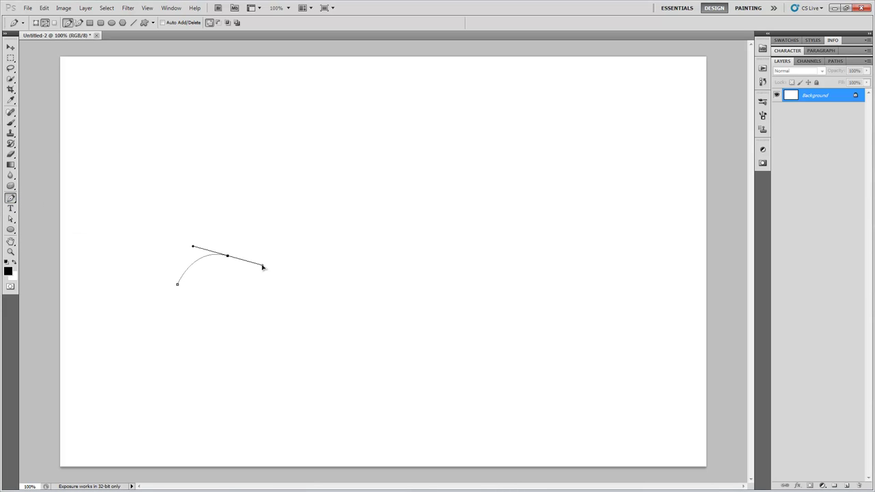
drag(351, 296, 388, 288)
drag(447, 248, 500, 241)
click(11, 208)
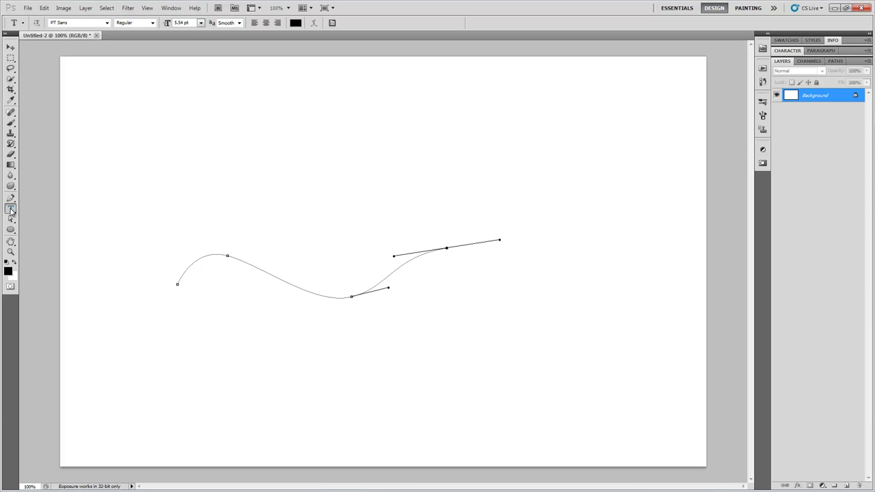
Add the text "ЗДРАВЕЙ БЪЛГАРИЯ КАК Е ВРЕМЕТО ТАМ ?" along the wavy path and commit it
click(310, 293)
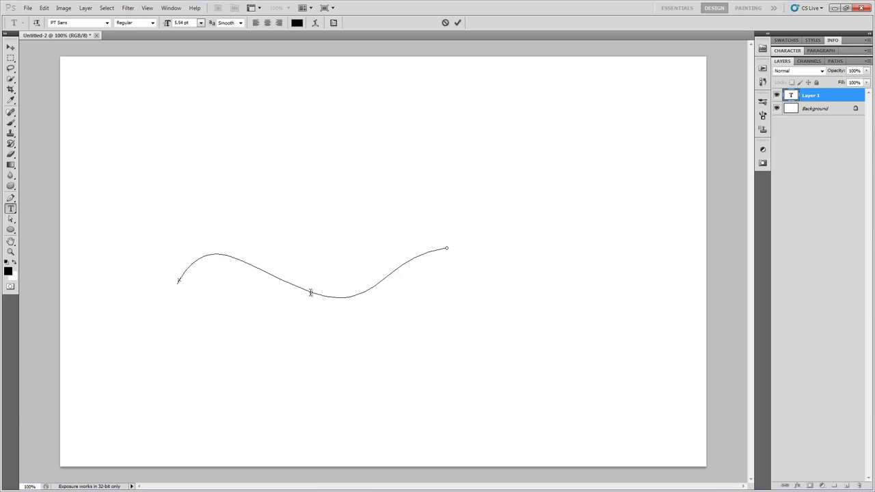
text(ЗДРАВЕЙ БЪЛГАРИЯ)
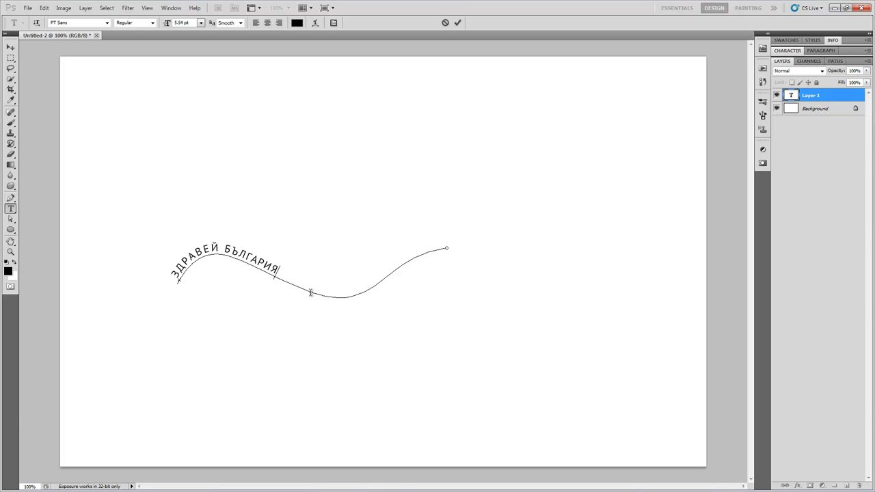
text( КАК Е ВРЕМЕТО ТАМ ?)
click(10, 46)
key(ctrl+h)
key(ctrl+h)
Shift the text path's anchor point below "ВРЕМЕТО" slightly down with the Direct Selection tool
drag(10, 219, 40, 233)
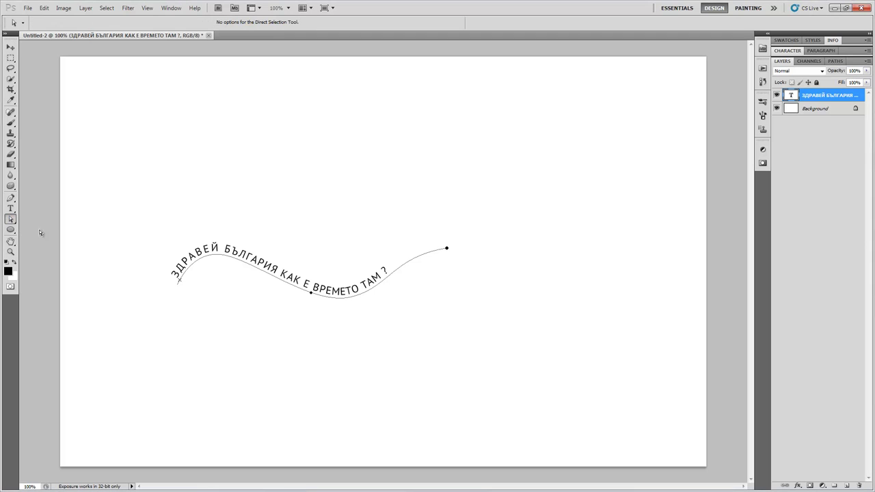
click(309, 290)
mouse_move(311, 297)
mouse_down()
mouse_move(335, 279)
mouse_move(296, 296)
mouse_up()
Reshape the lower bend of the text path by adjusting its direction handles with the Convert Point tool, and deselect the path
click(11, 221)
click(11, 198)
click(11, 197)
click(41, 237)
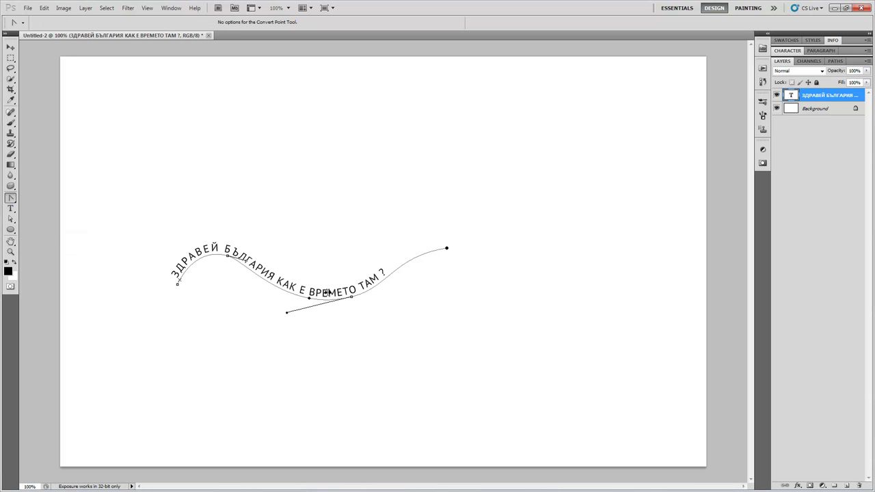
mouse_move(286, 312)
mouse_down()
mouse_move(328, 332)
mouse_move(289, 300)
mouse_up()
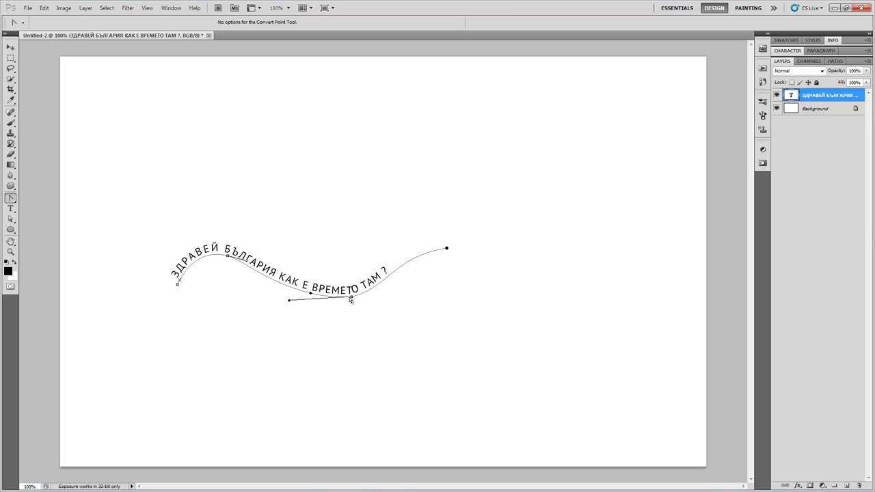
drag(352, 299, 401, 290)
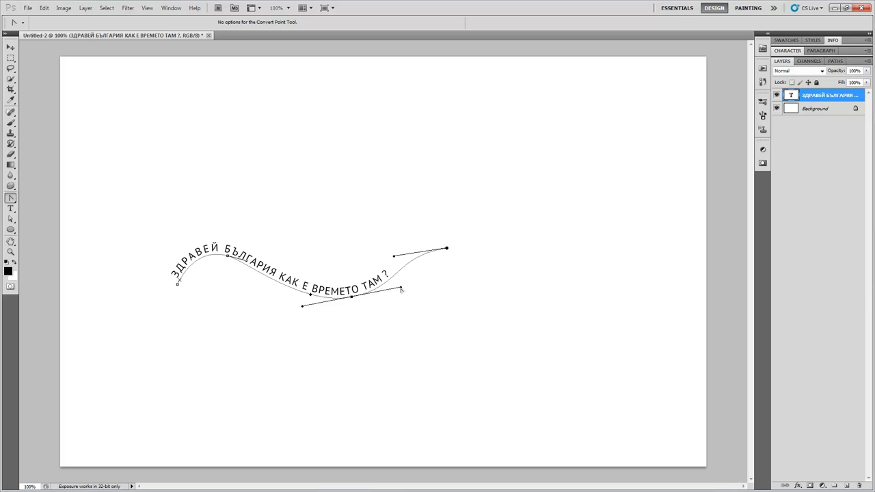
click(10, 49)
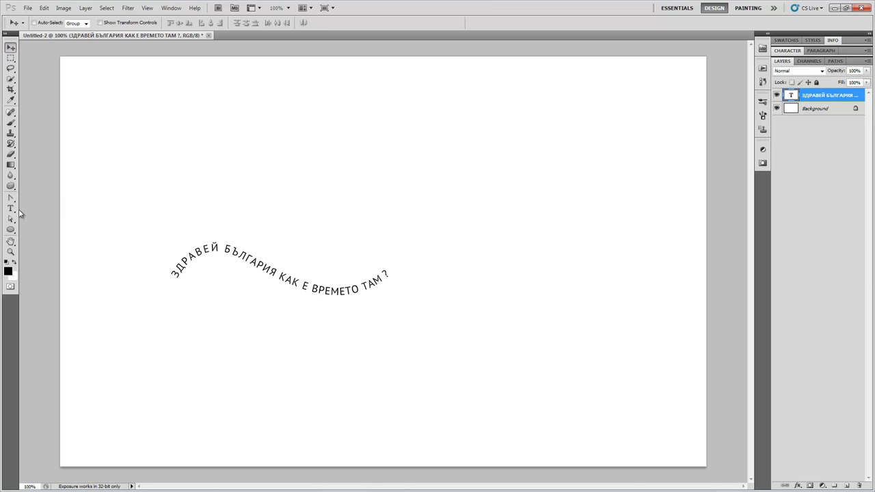
Draw a tall paragraph text box on the right part of the canvas and paste the copied Bulgarian passage into it
click(11, 208)
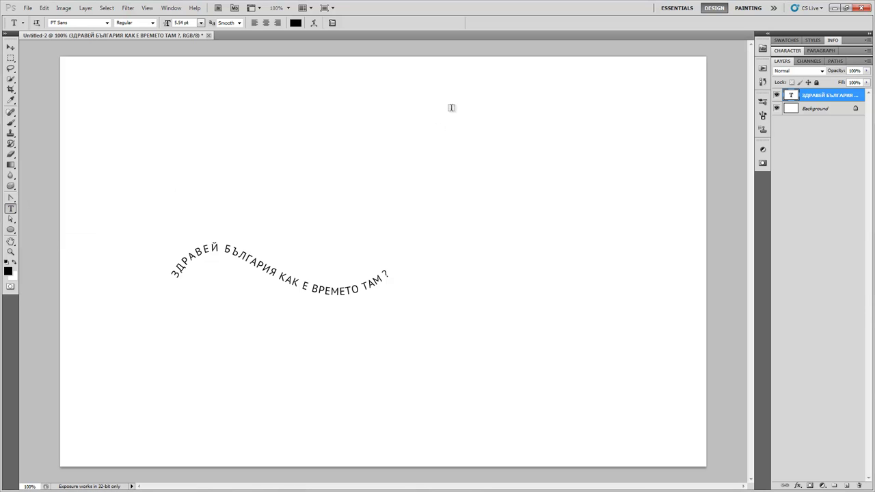
drag(443, 87, 688, 434)
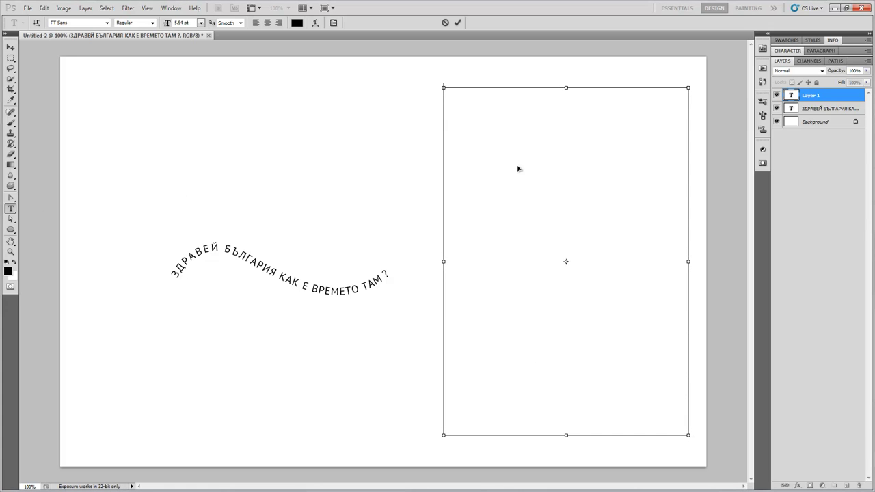
key(ctrl+v)
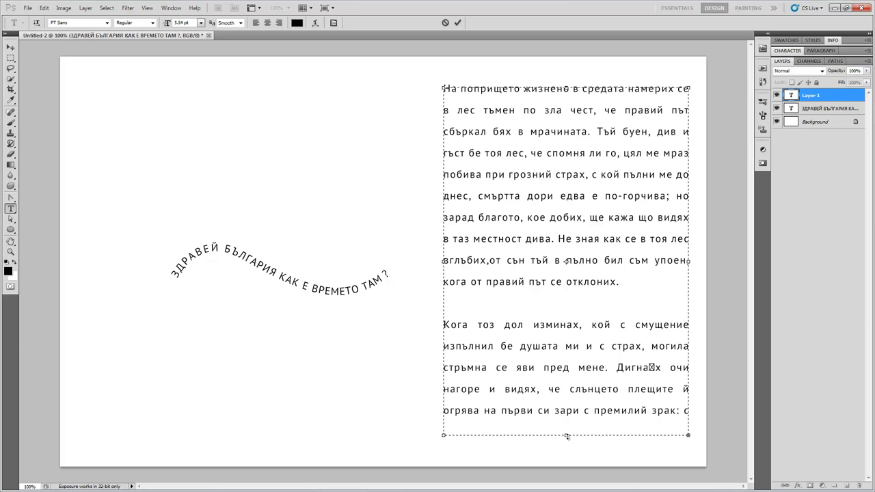
Try squashing the paragraph text vertically, undo it, and enlarge the text box slightly to fit more of the passage
drag(567, 435, 562, 238)
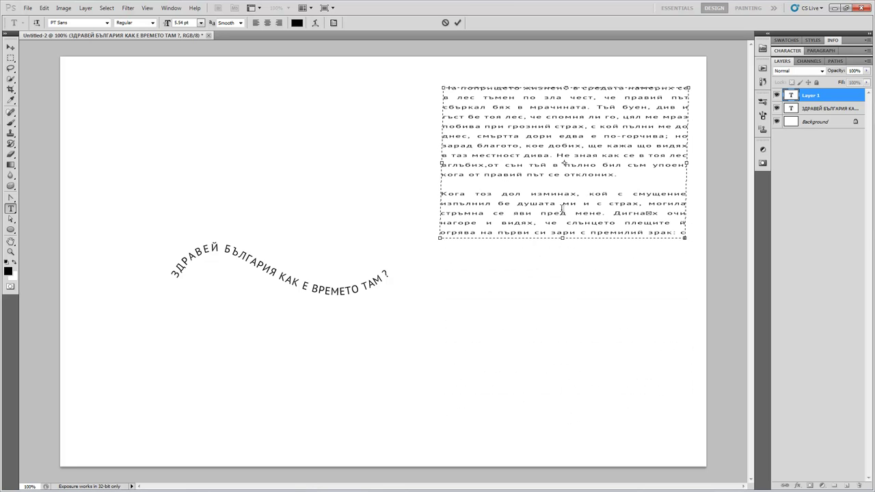
key(ctrl+z)
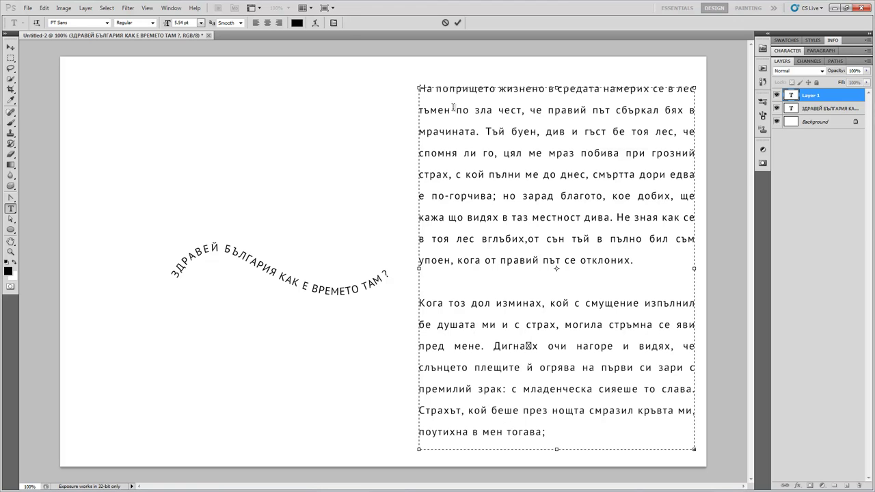
Select the whole pasted passage, try leadings of 4.3 pt and 11 pt, and set the leading to 7 pt
click(333, 24)
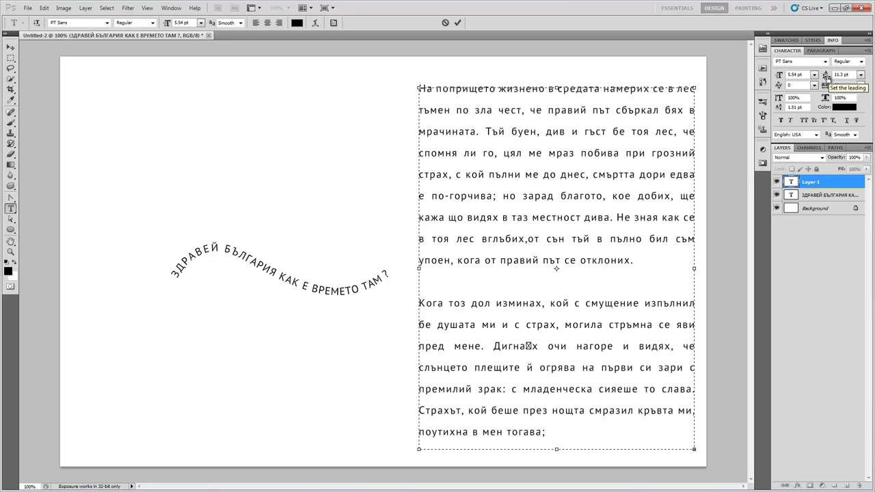
mouse_move(825, 75)
mouse_down()
mouse_move(818, 80)
mouse_move(828, 79)
mouse_up()
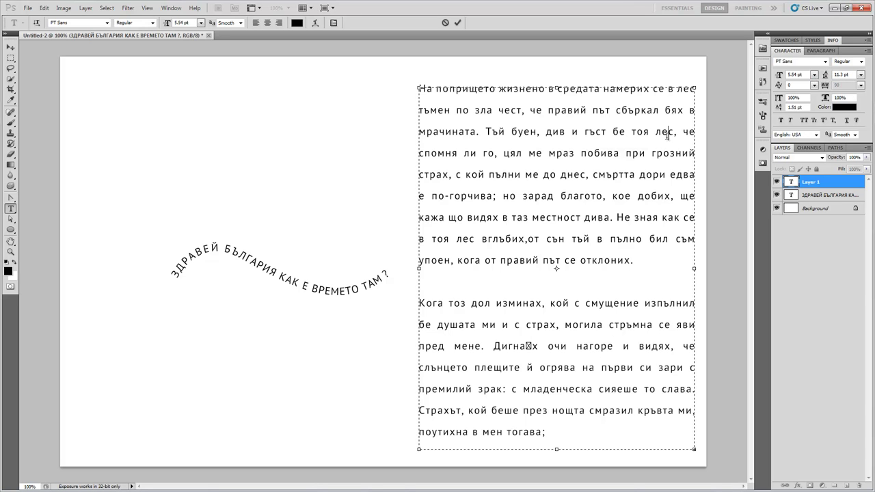
key(ctrl+a)
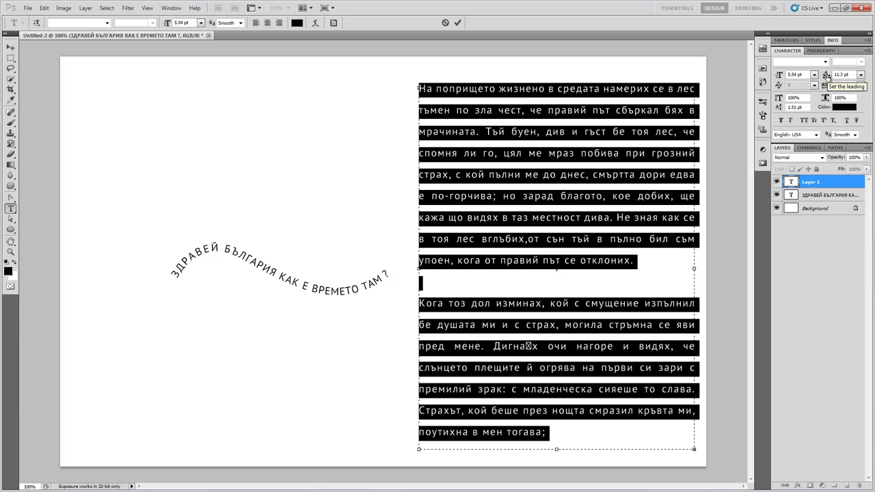
drag(826, 76, 826, 77)
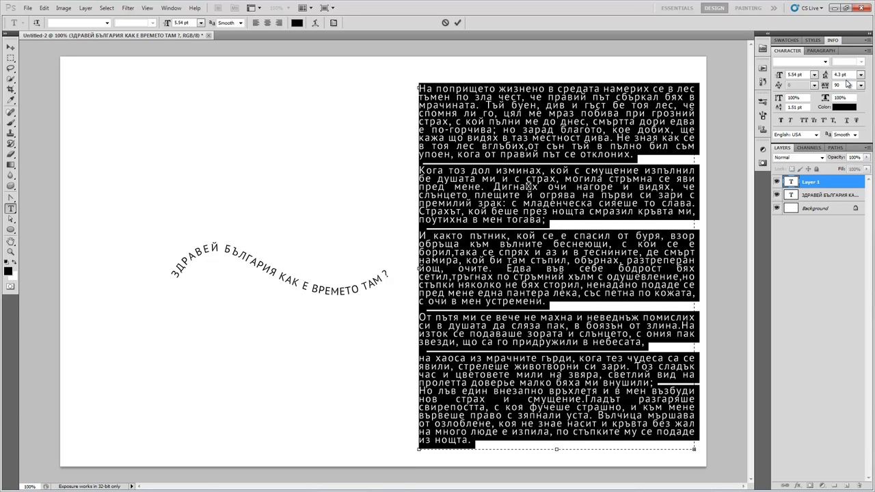
click(860, 74)
click(855, 138)
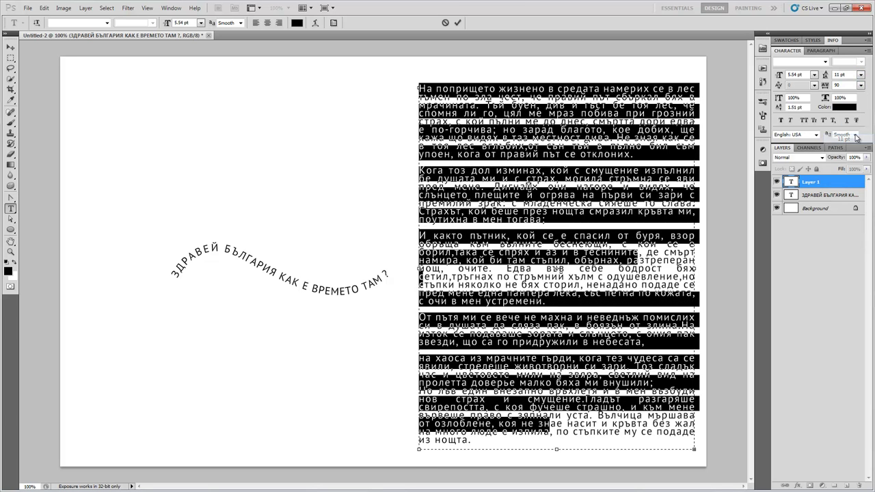
drag(827, 76, 824, 77)
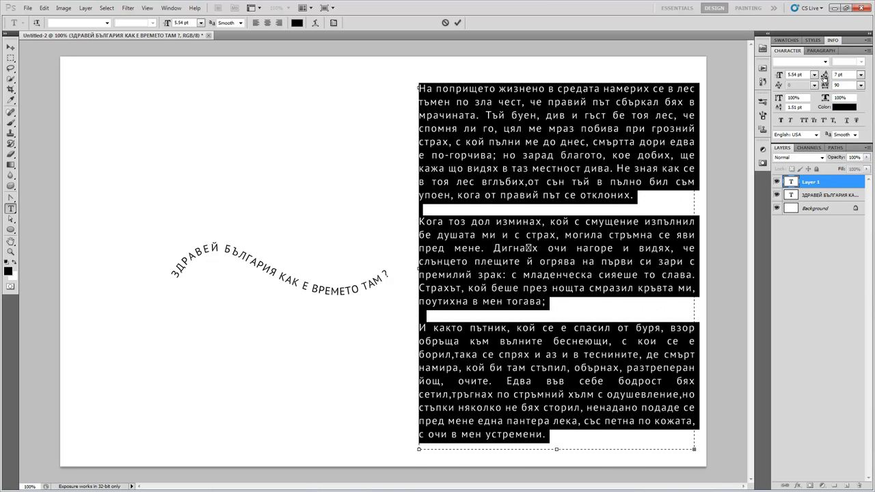
key(ctrl+h)
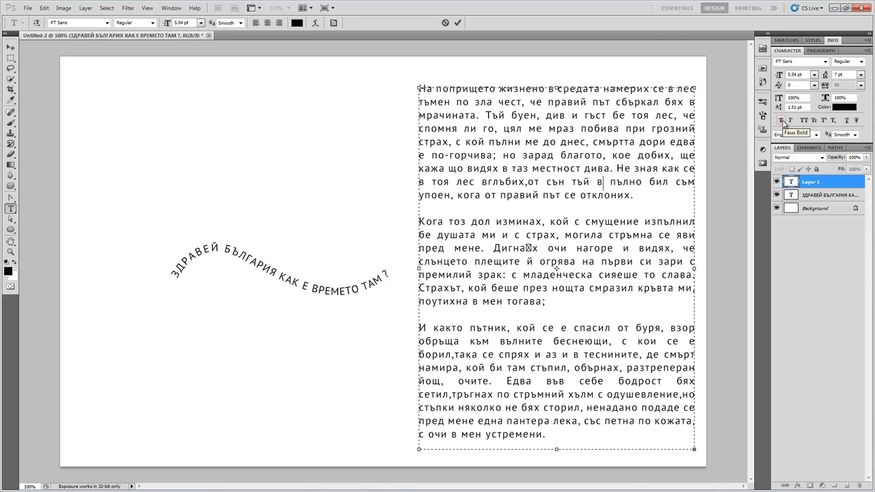
Apply Faux Bold to "отклоних." and the Bold font style to "правий" in the first paragraph's last line
drag(635, 196, 580, 196)
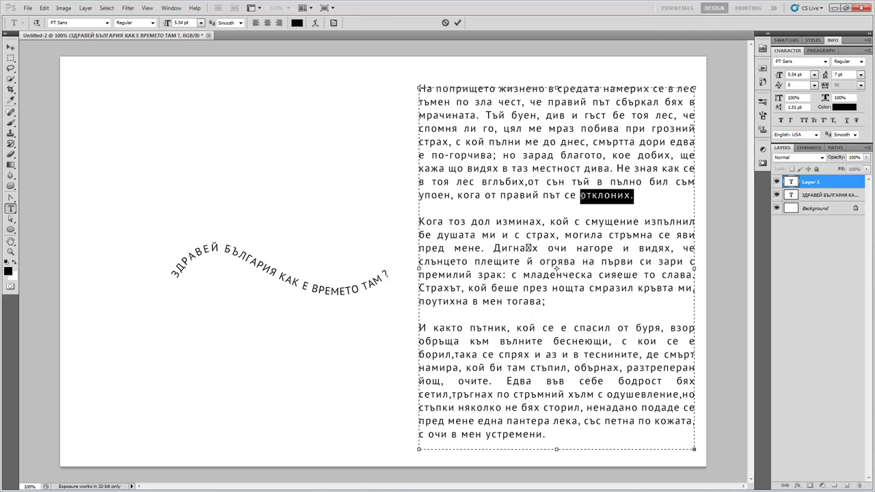
click(781, 121)
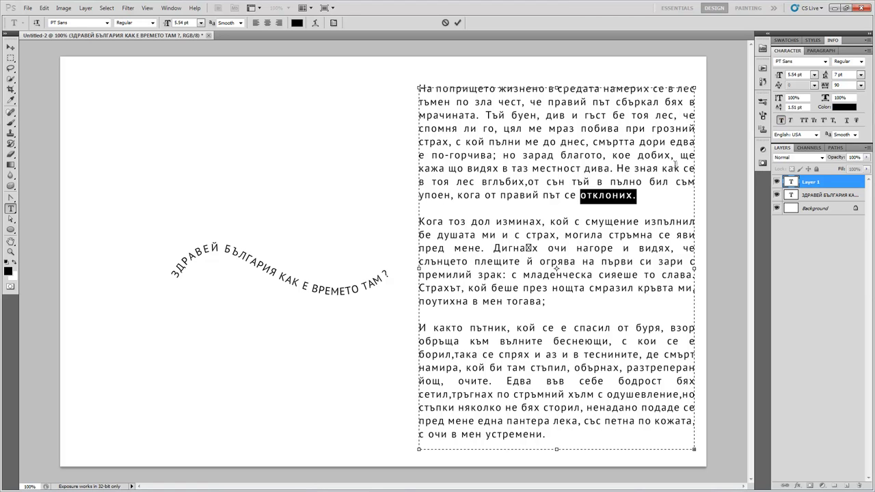
click(646, 181)
drag(539, 196, 500, 196)
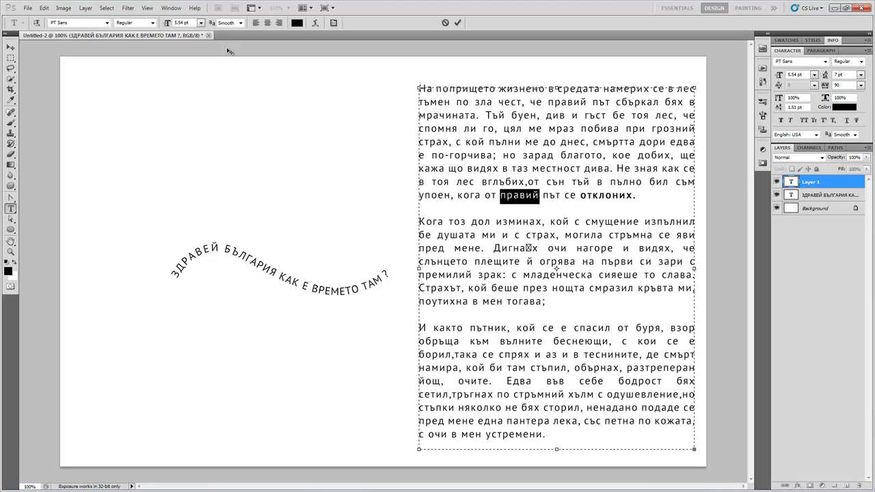
click(153, 23)
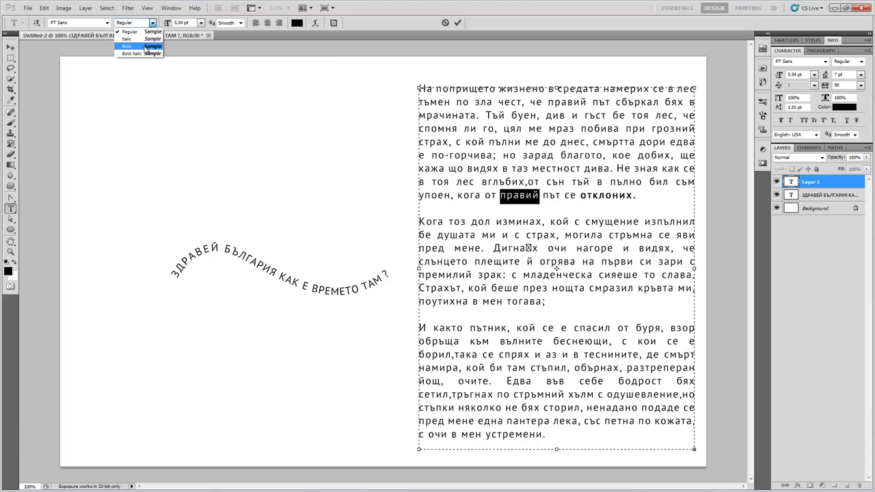
click(146, 46)
click(554, 157)
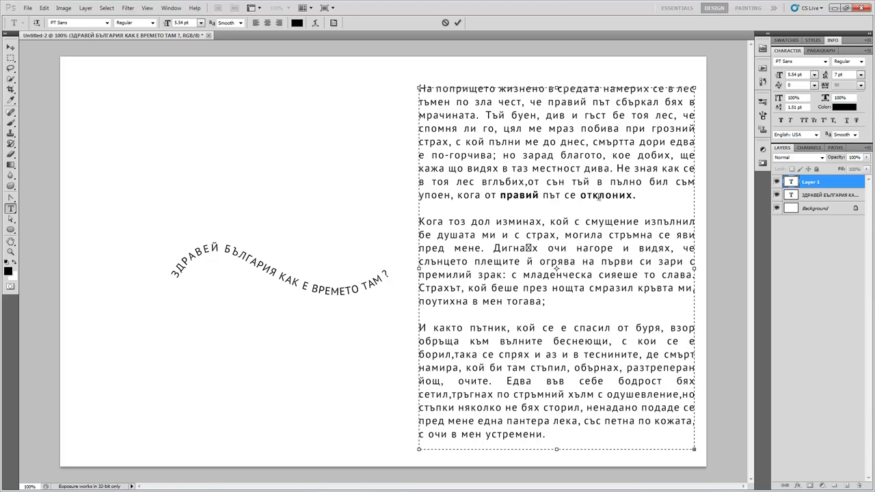
Make "изминах" superscript and "изпълнил" subscript in the second paragraph's first line
double_click(519, 222)
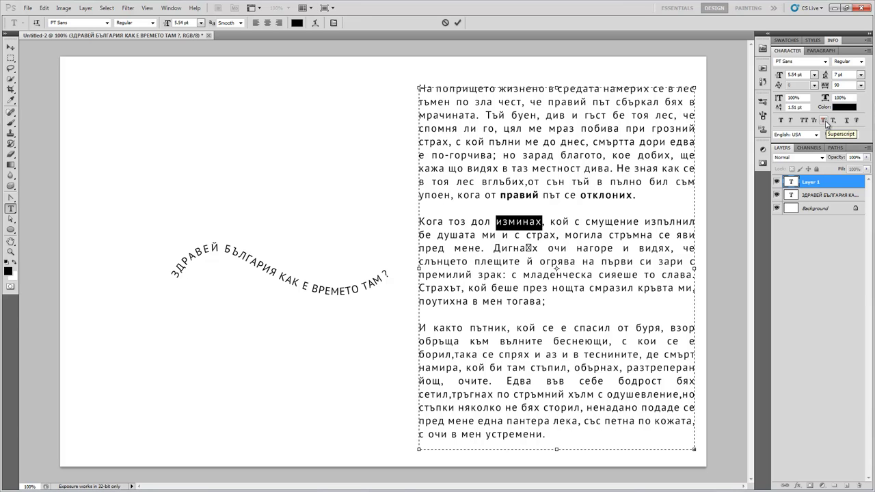
click(825, 121)
click(496, 225)
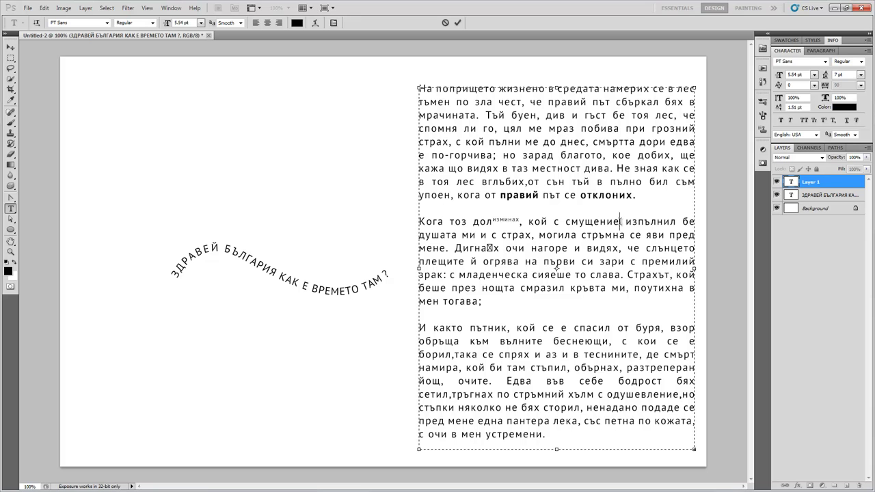
drag(625, 222, 675, 221)
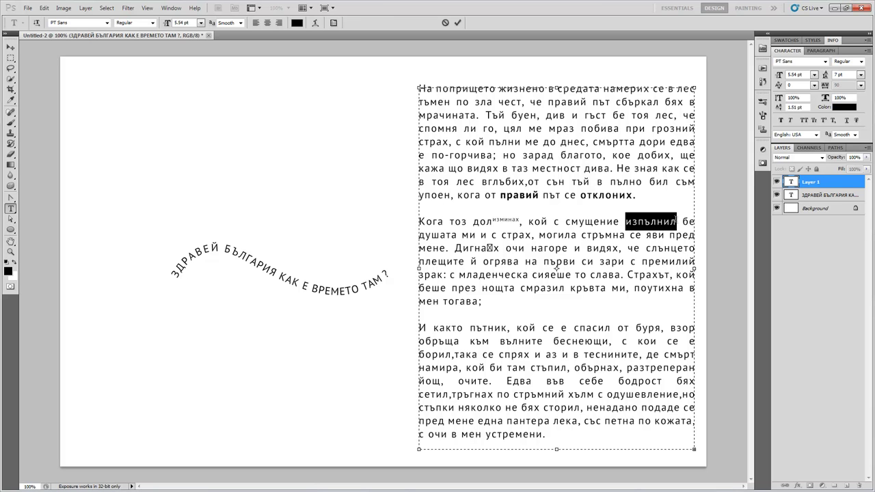
click(833, 120)
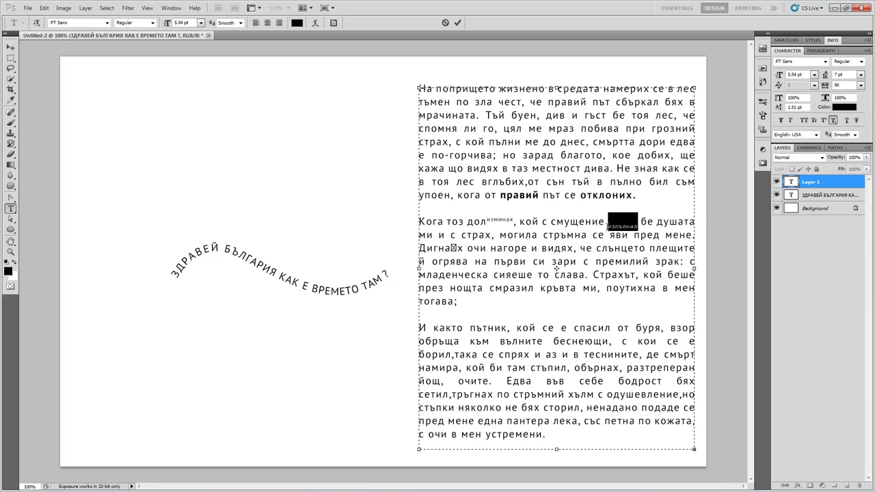
Underline "с премилий зрак" and apply Strikethrough to "първи" in the second paragraph
drag(582, 261, 680, 262)
click(845, 120)
click(497, 262)
drag(495, 262, 526, 262)
click(856, 121)
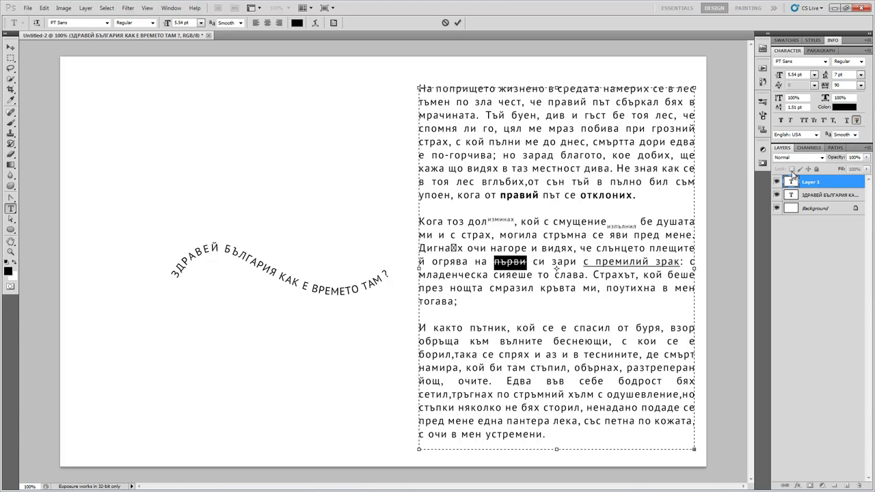